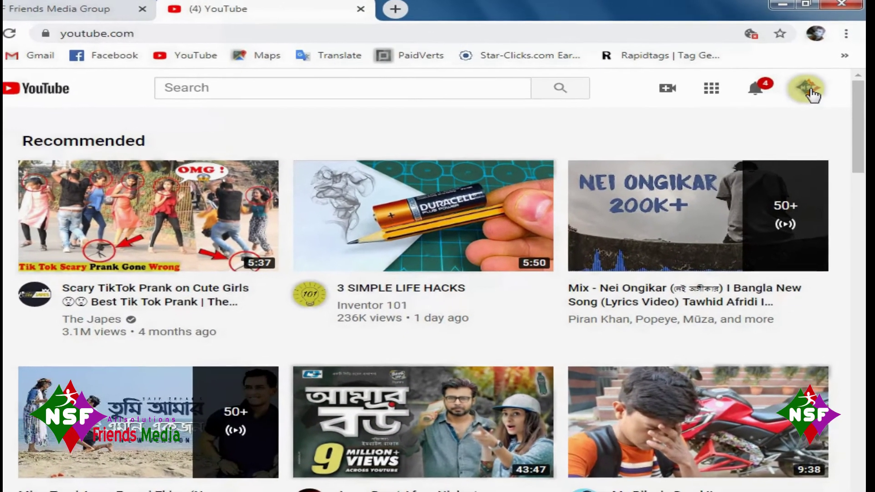
Go to the NSF Friends Media channel and open its customization page.
click(814, 84)
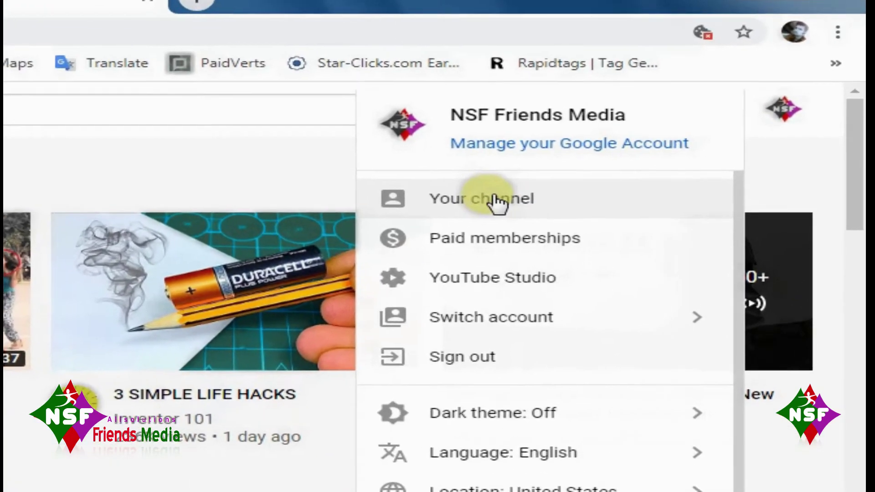
click(501, 188)
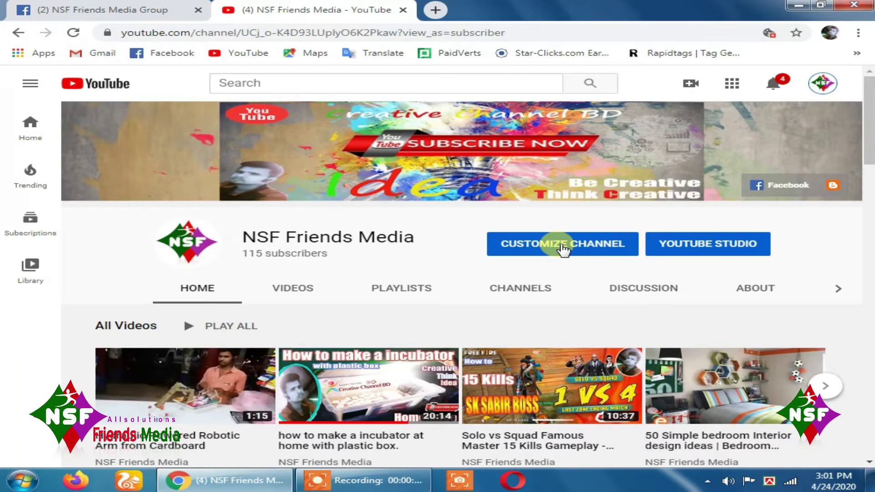
click(629, 248)
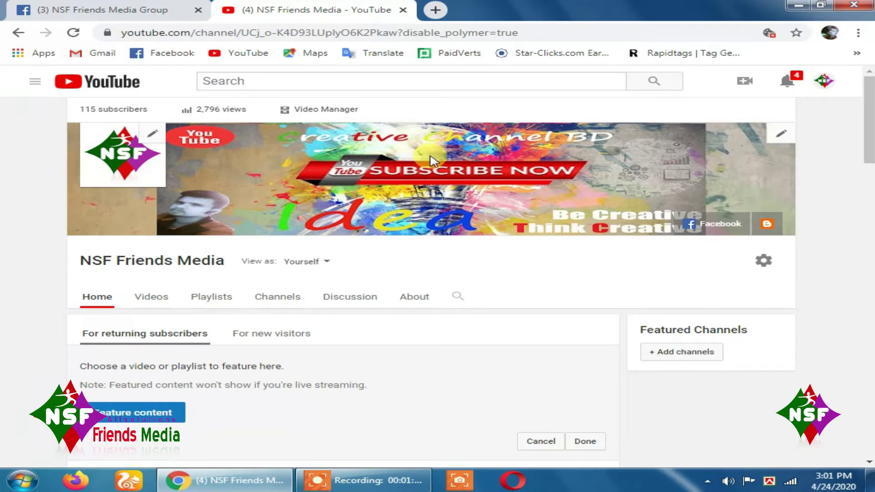
Try to edit the channel art through the Google sign-in prompt for online storage.
click(779, 135)
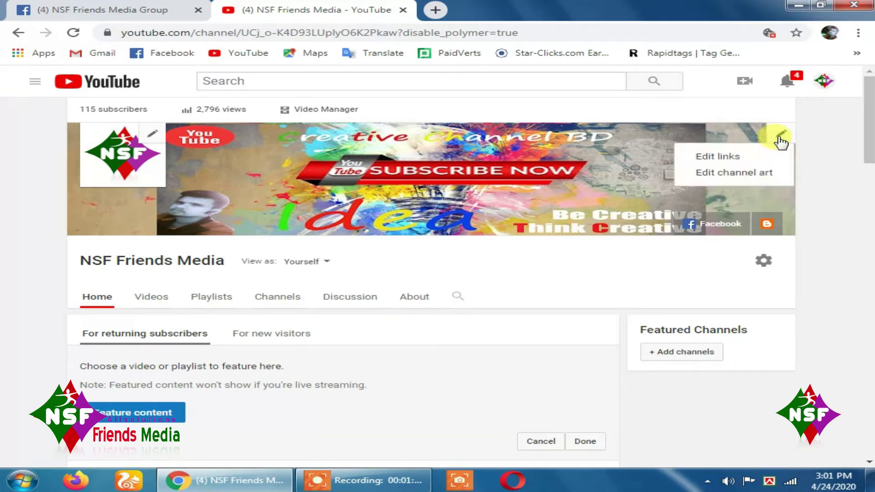
click(726, 176)
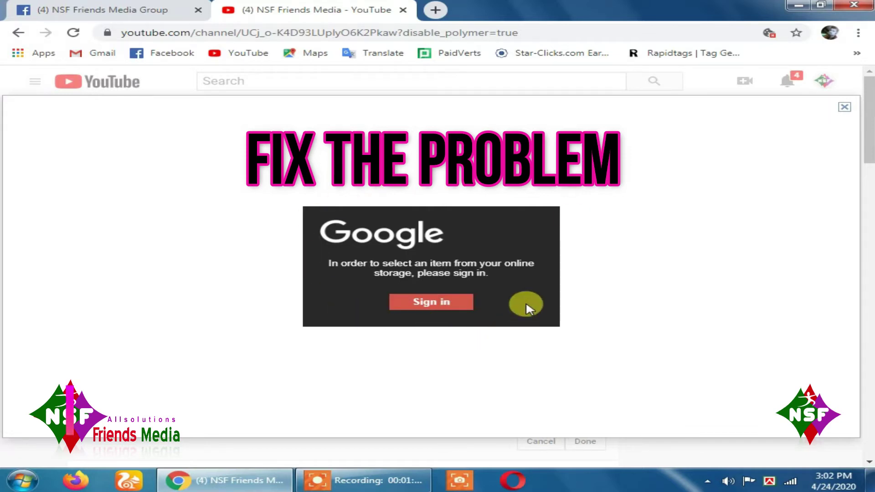
click(432, 303)
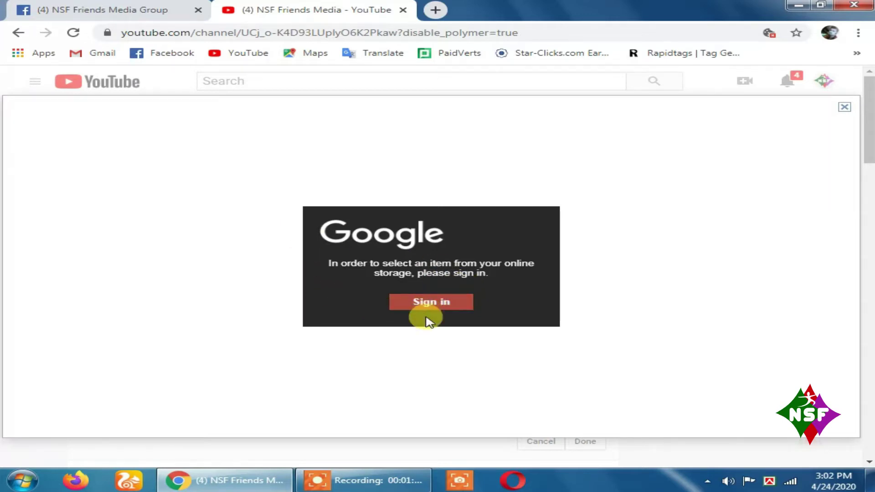
click(434, 302)
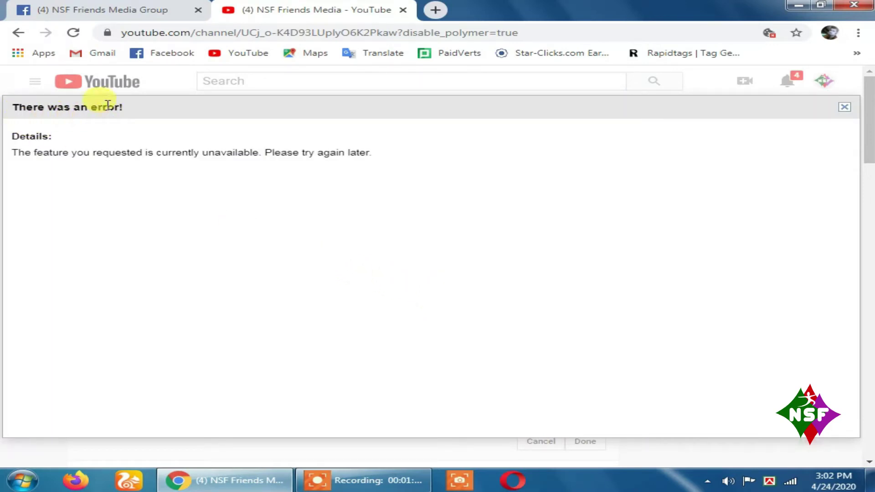
Examine the error heading and its details in the channel art dialog, and close the dialog.
drag(14, 106, 116, 123)
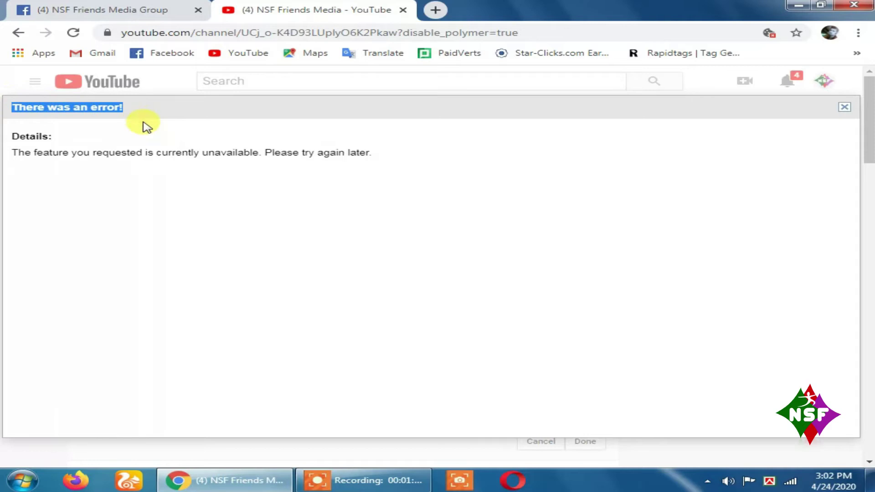
click(155, 182)
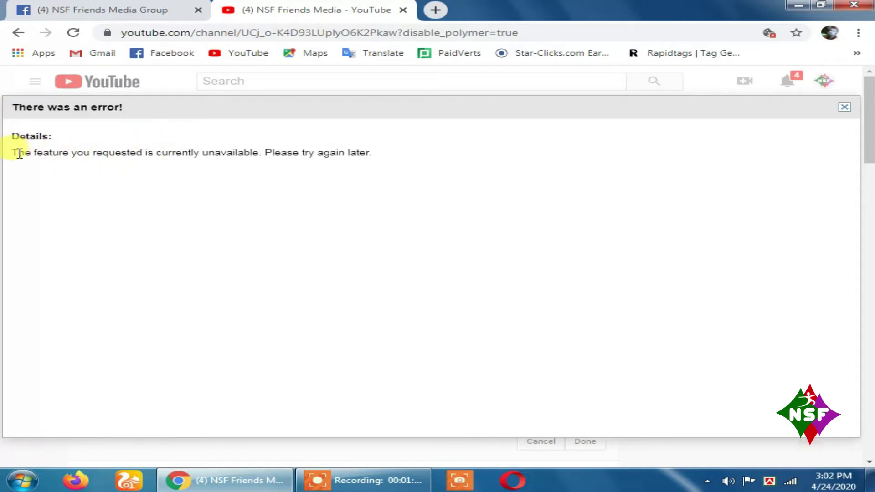
drag(13, 154, 389, 174)
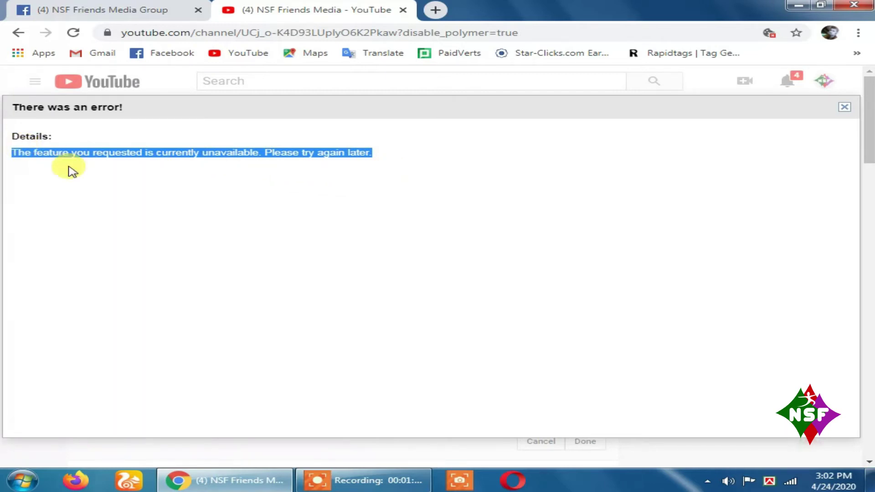
click(380, 157)
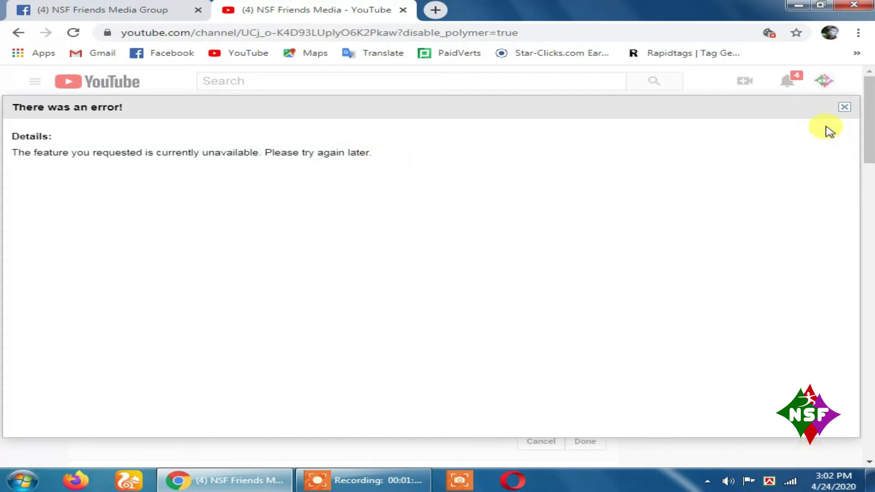
click(845, 110)
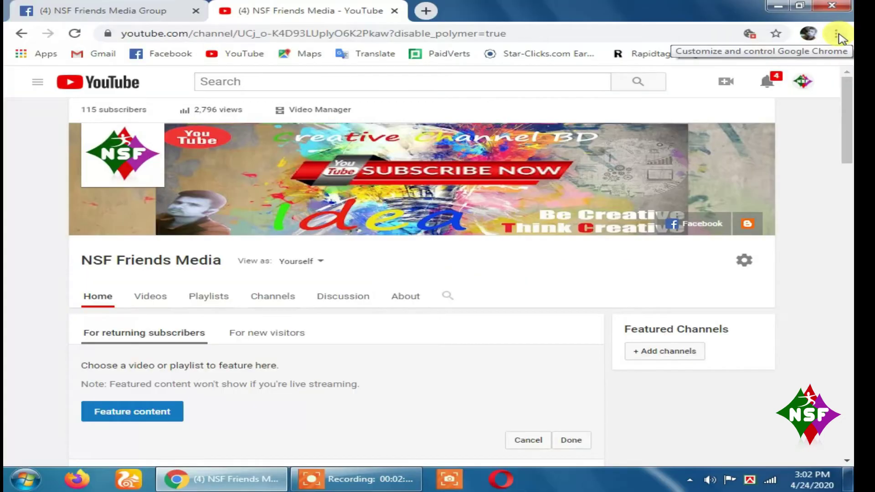
Open the Cookies and site data permissions in the browser's site settings and make sure Block third-party cookies is off.
click(838, 35)
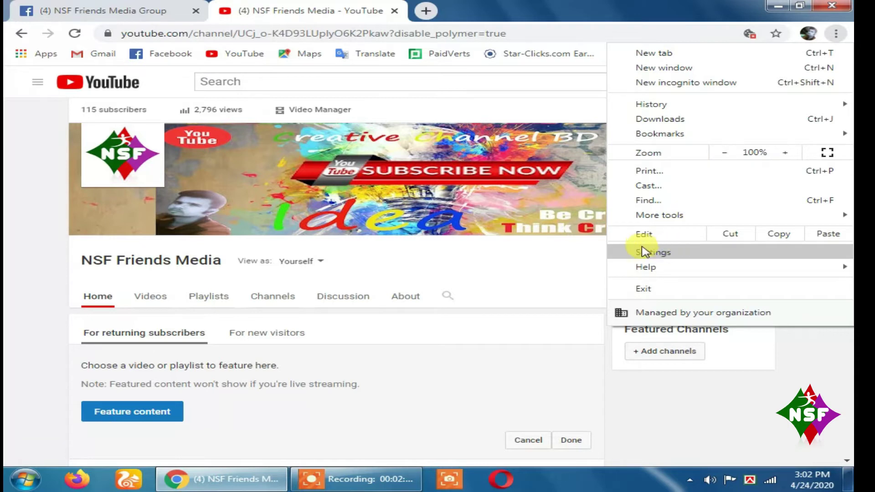
click(667, 255)
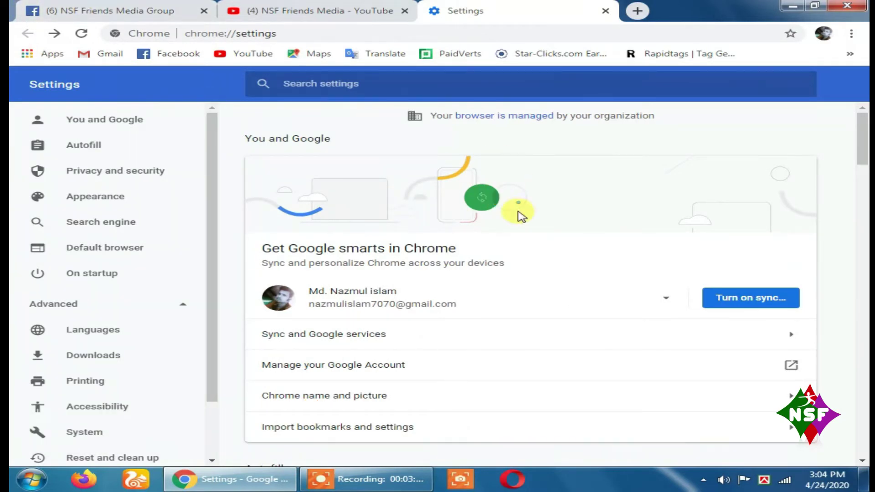
scroll(434, 252, down, 2)
scroll(433, 252, down, 3)
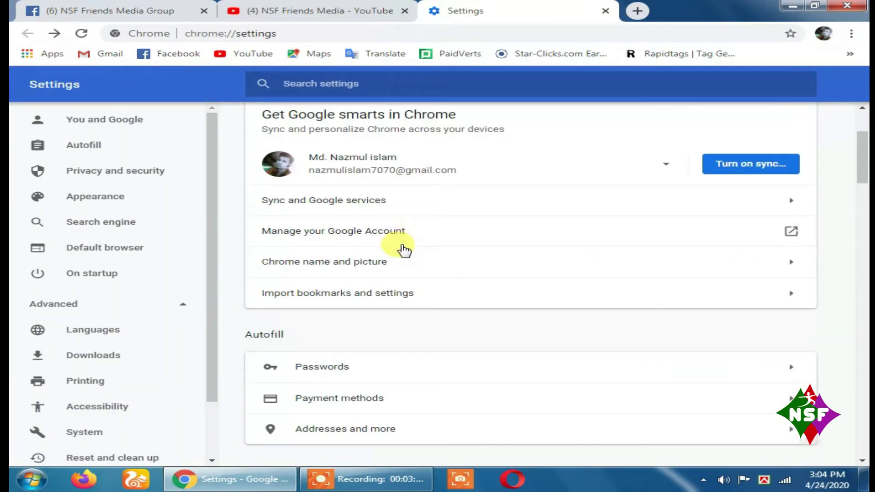
scroll(364, 249, down, 2)
scroll(383, 244, down, 3)
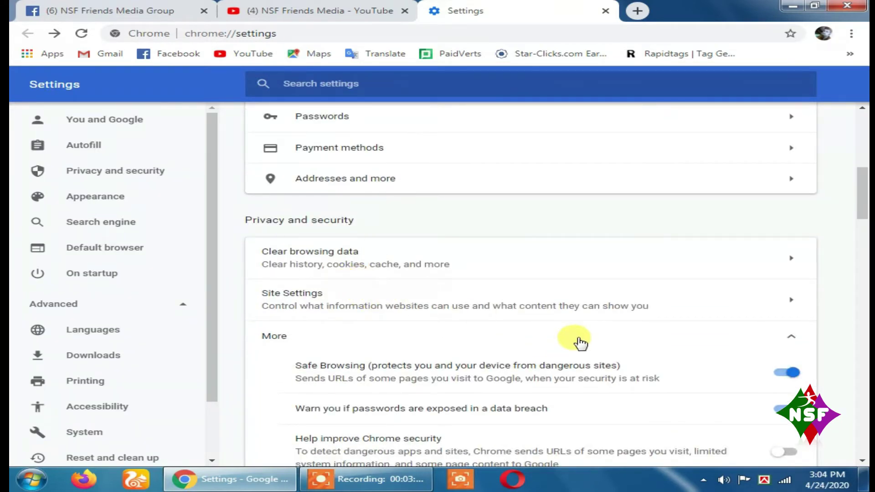
click(521, 303)
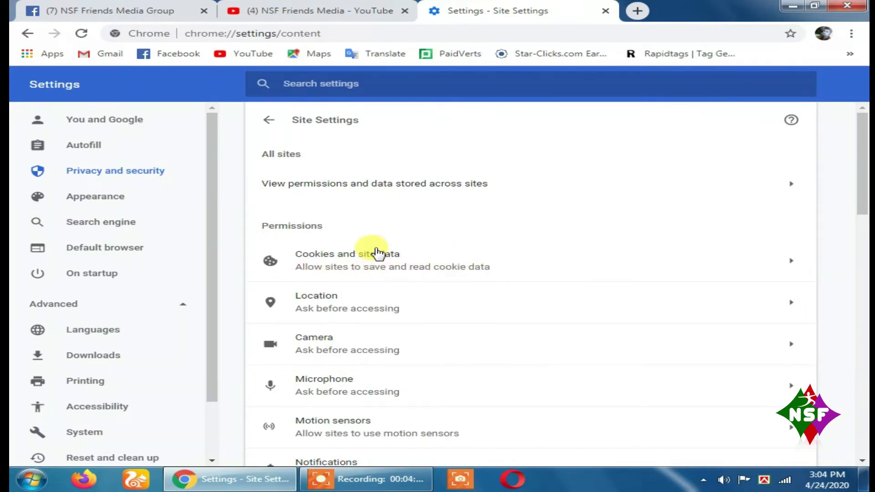
click(346, 269)
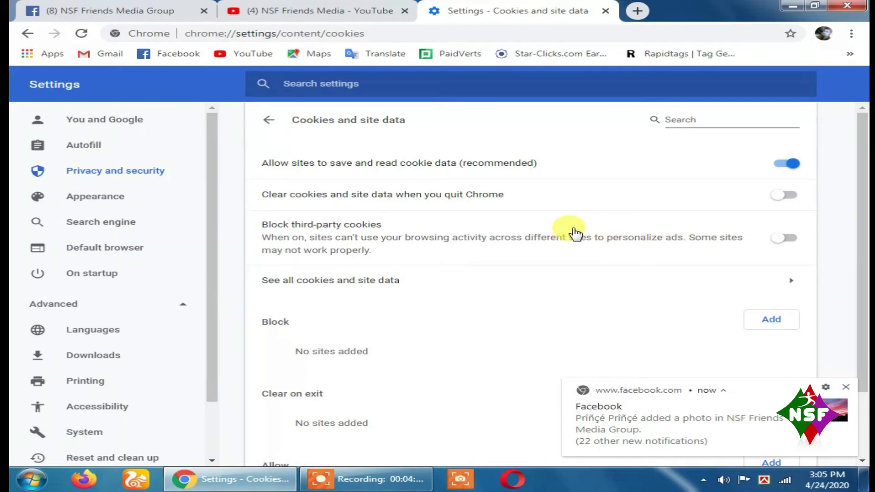
Close the browser's cookie settings and reload the YouTube channel page.
scroll(575, 234, down, 2)
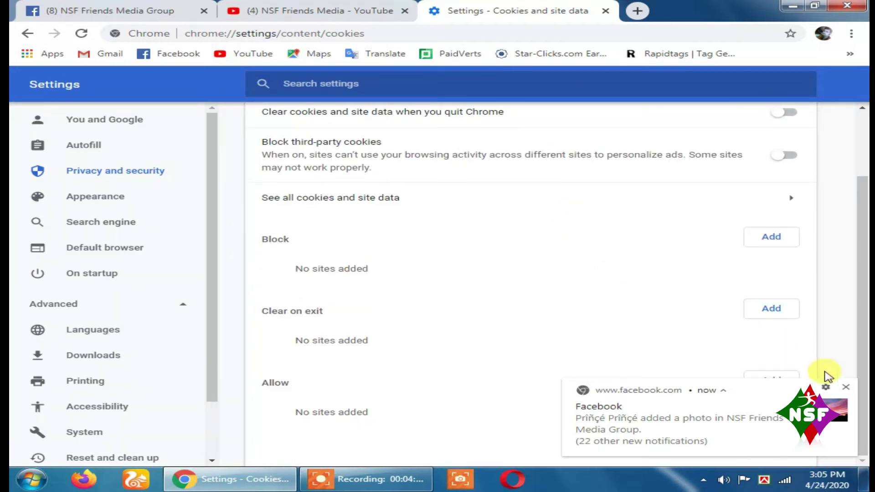
click(847, 388)
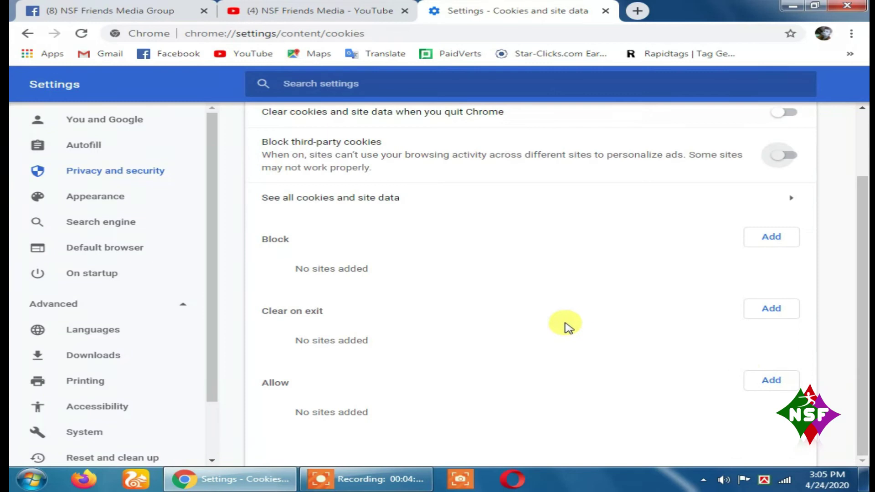
scroll(561, 328, up, 1)
scroll(562, 327, up, 2)
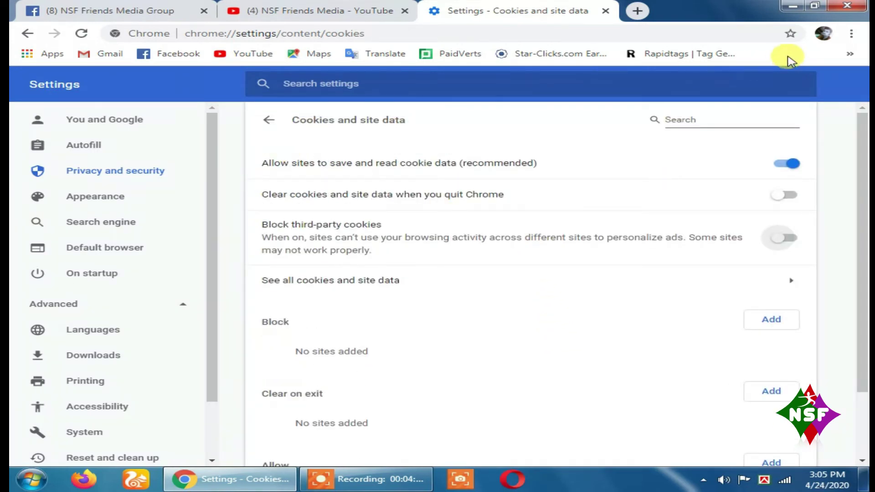
click(604, 12)
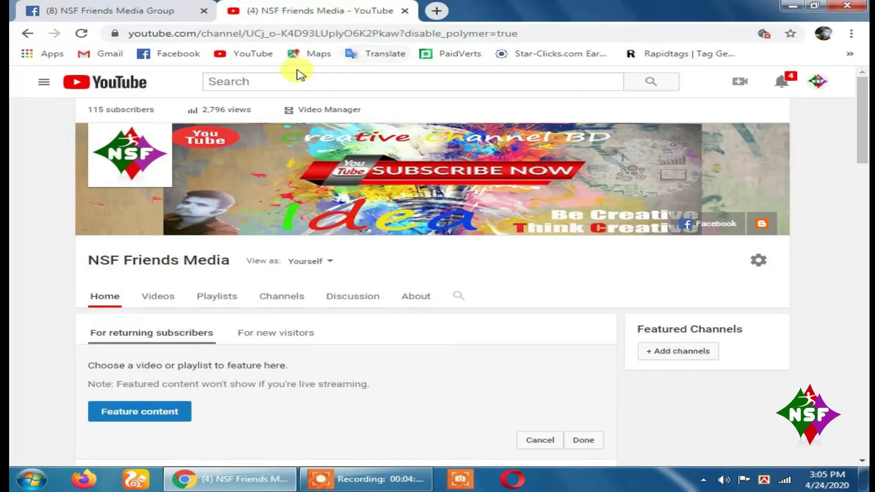
click(82, 34)
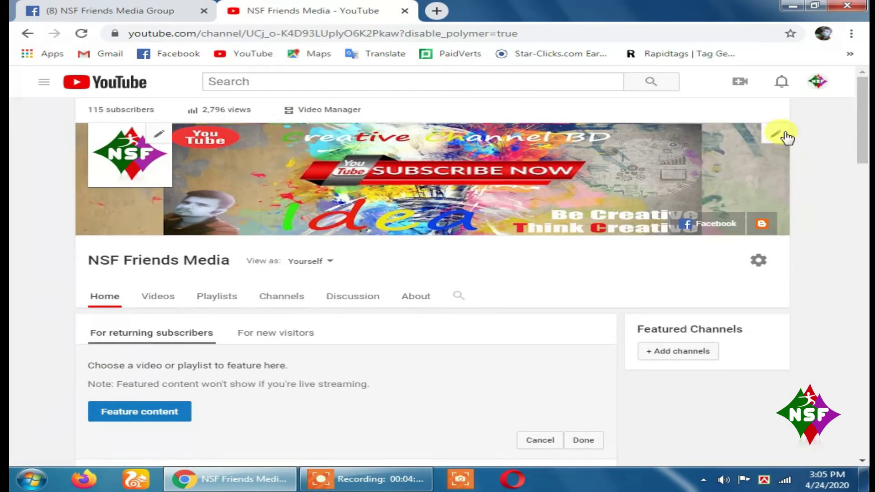
Upload "channel art copy4.jpg" from the youtube folder on the Images (K:) drive and apply it as the channel art.
click(785, 135)
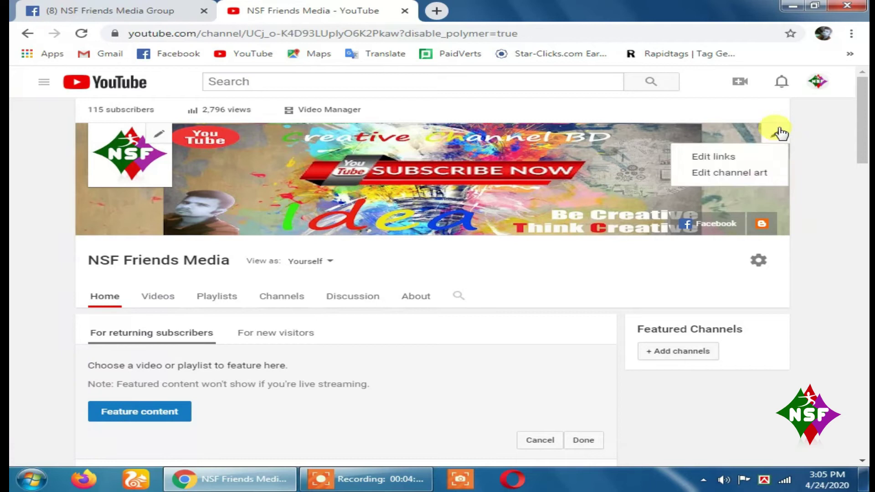
click(748, 176)
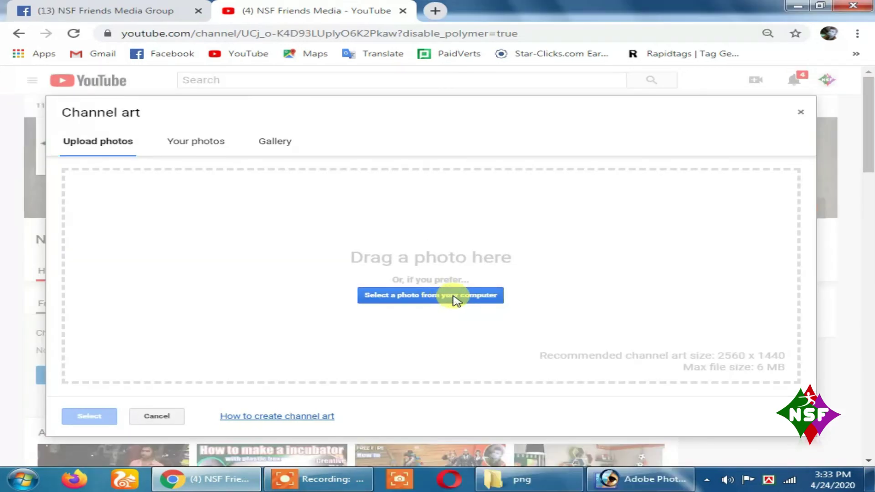
click(455, 299)
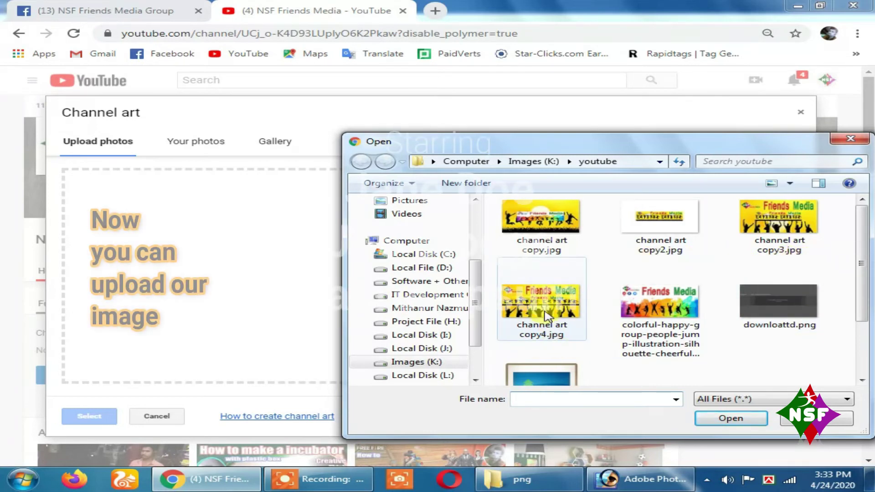
click(540, 338)
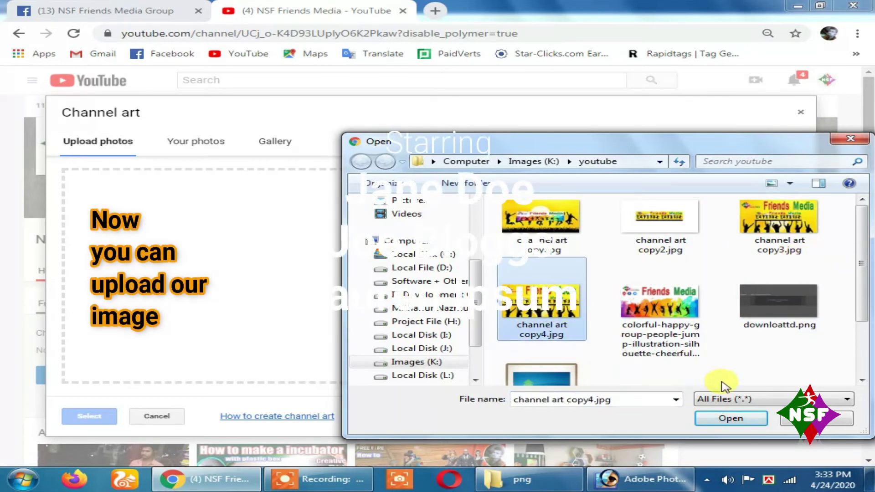
click(730, 420)
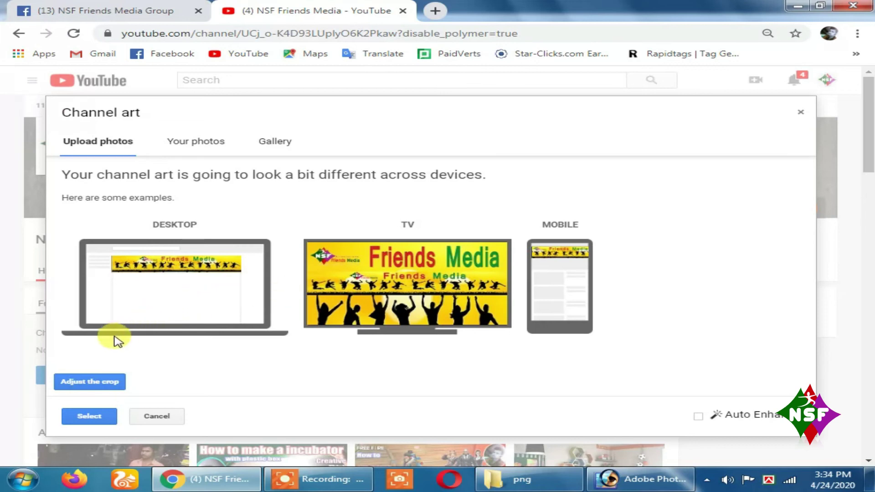
scroll(116, 339, down, 2)
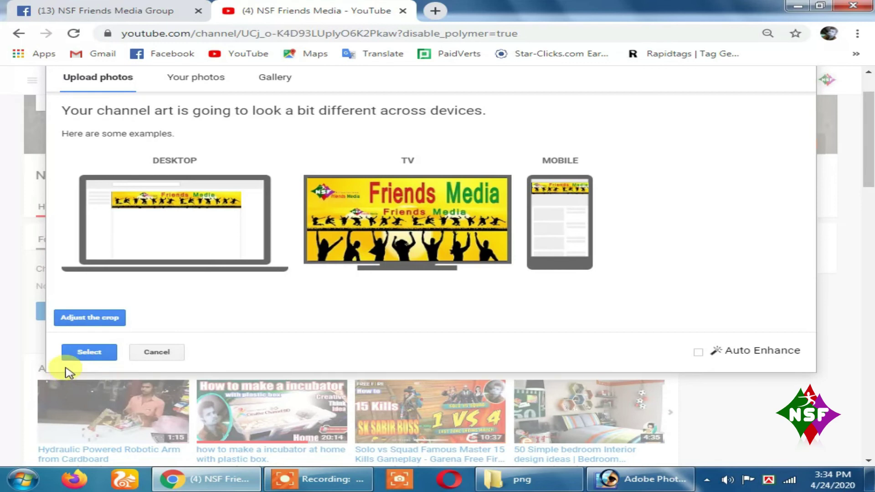
click(91, 353)
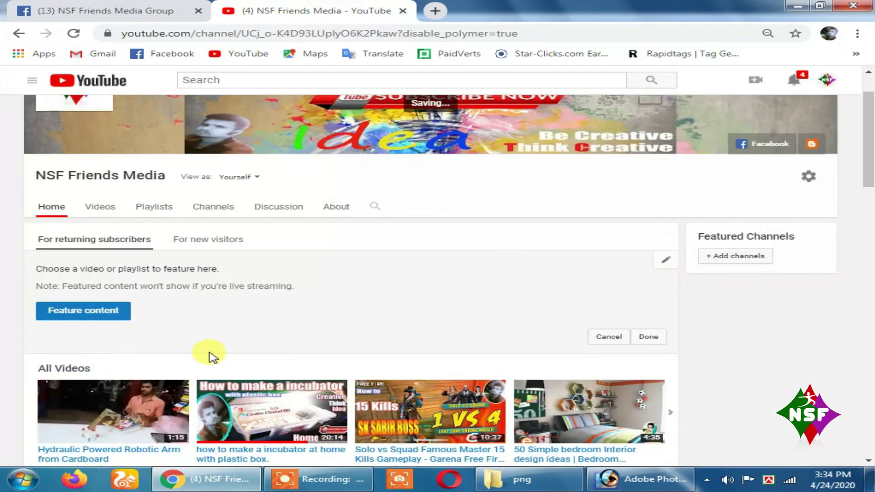